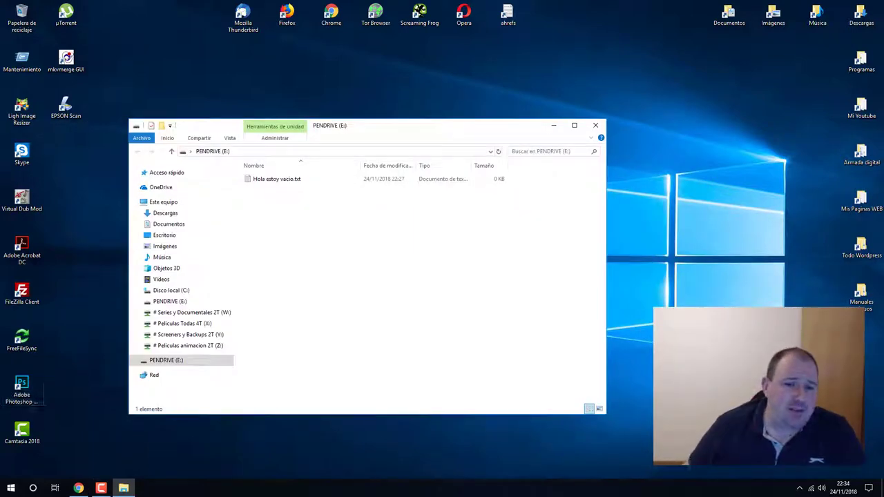
# Start turning on BitLocker for the removable drive PENDRIVE (E:).
pyautogui.moveTo(380, 128); pyautogui.dragTo(484, 54)
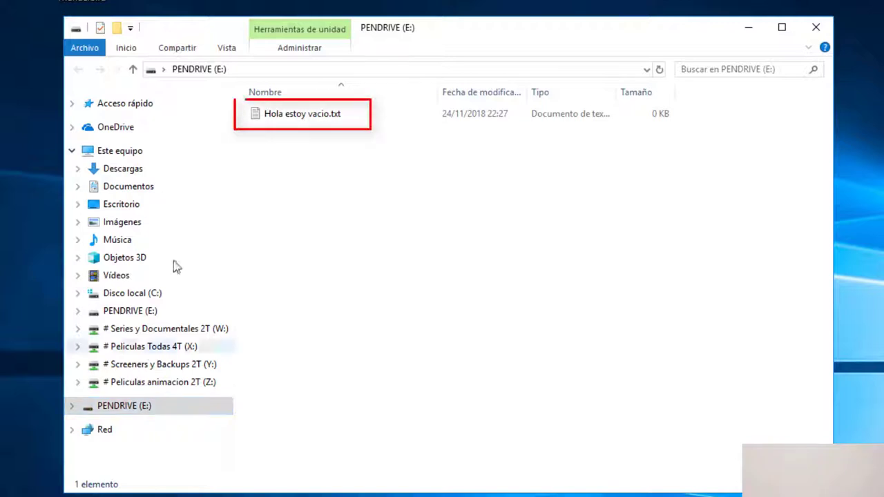
pyautogui.click(290, 121)
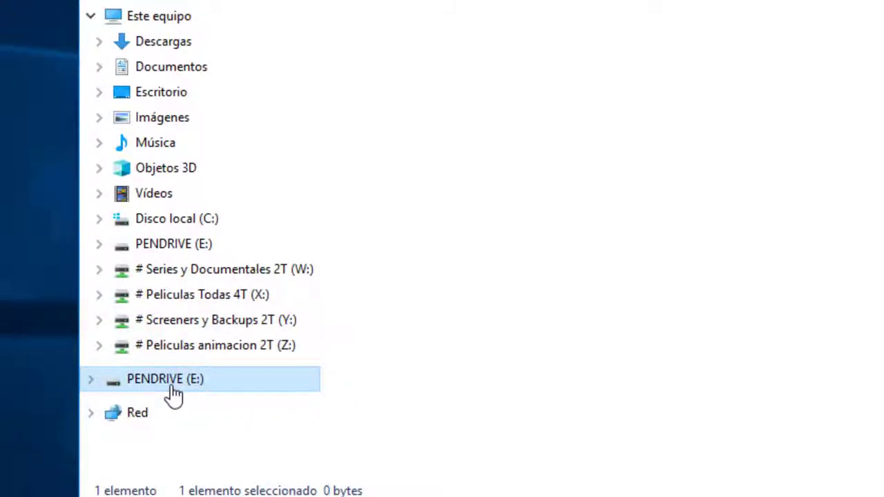
pyautogui.rightClick(173, 394)
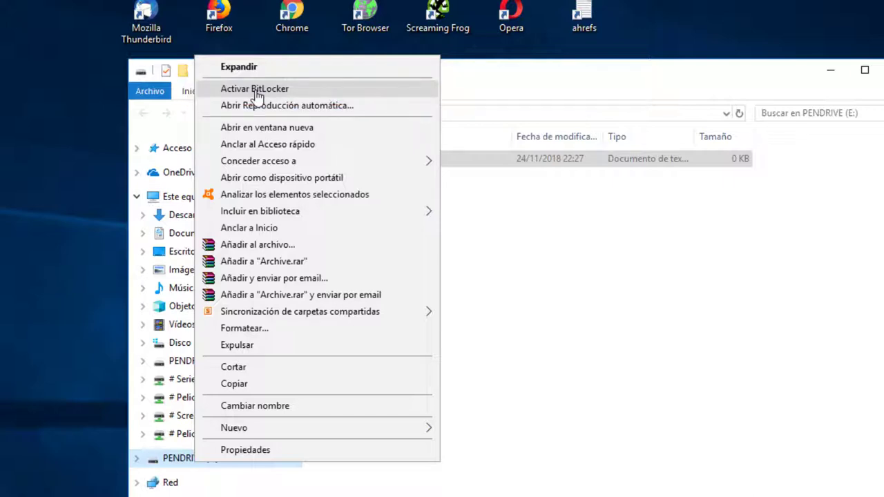
pyautogui.click(256, 90)
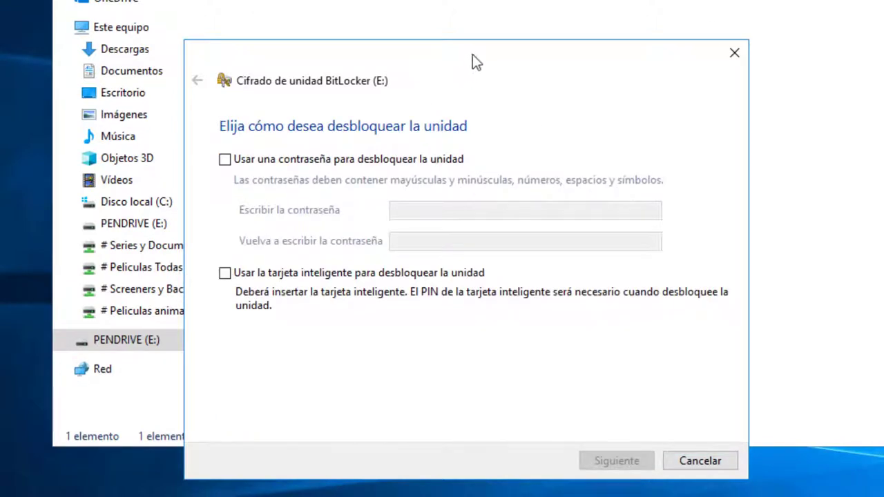
pyautogui.moveTo(473, 56); pyautogui.dragTo(444, 5)
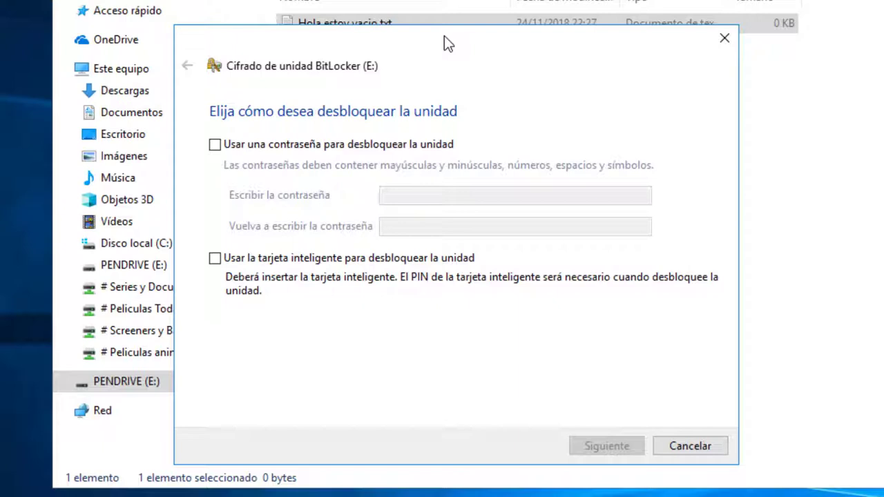
# Choose to unlock the drive with a password, leaving the smart card option off.
pyautogui.click(214, 146)
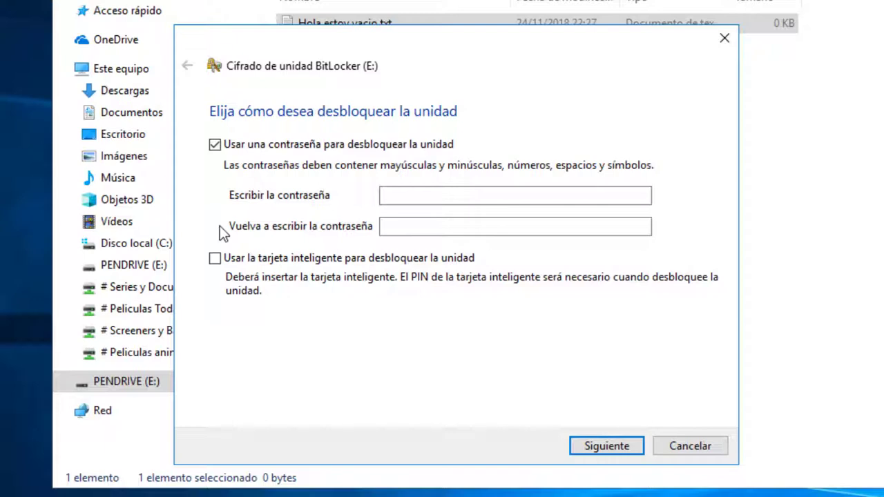
pyautogui.click(215, 145)
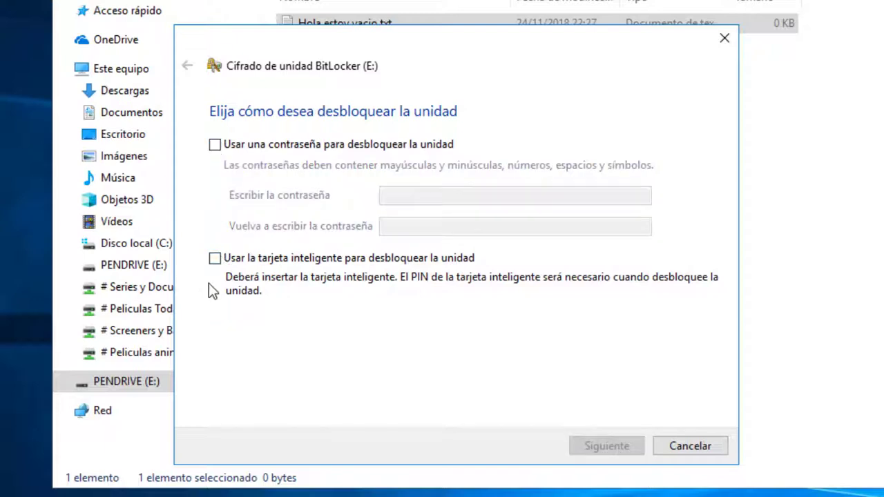
pyautogui.click(215, 258)
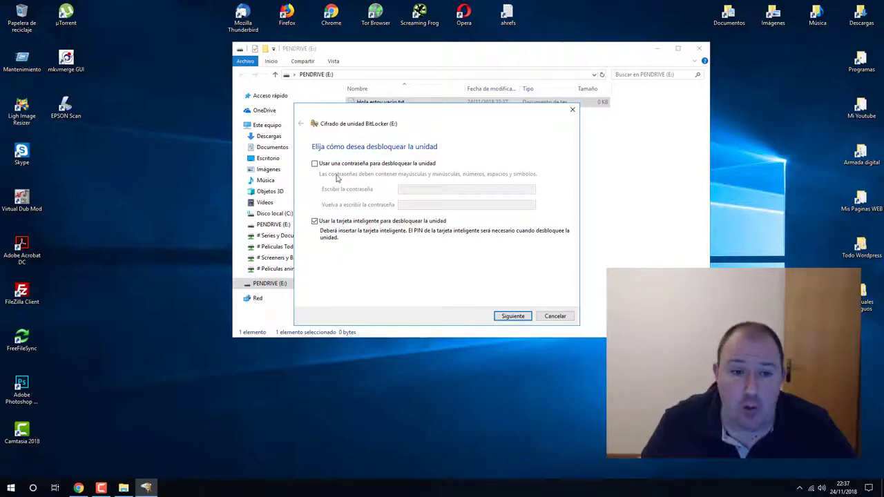
pyautogui.click(315, 164)
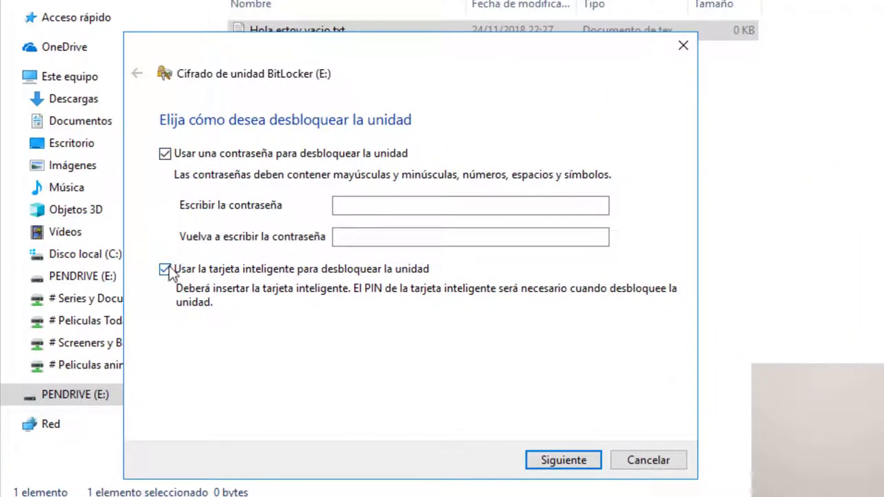
pyautogui.click(165, 269)
# Enter the unlock password, repeat it in the confirmation field, and continue to the recovery key backup.
pyautogui.click(371, 205)
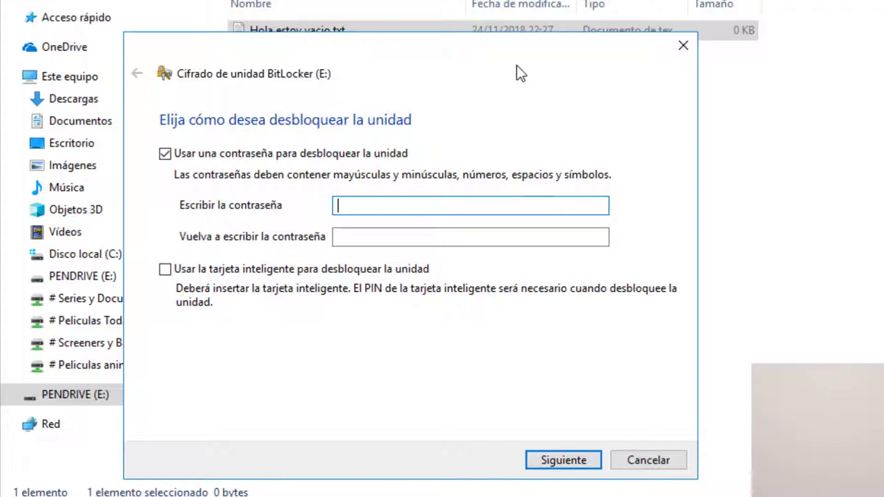
pyautogui.write('••••••••••••••')
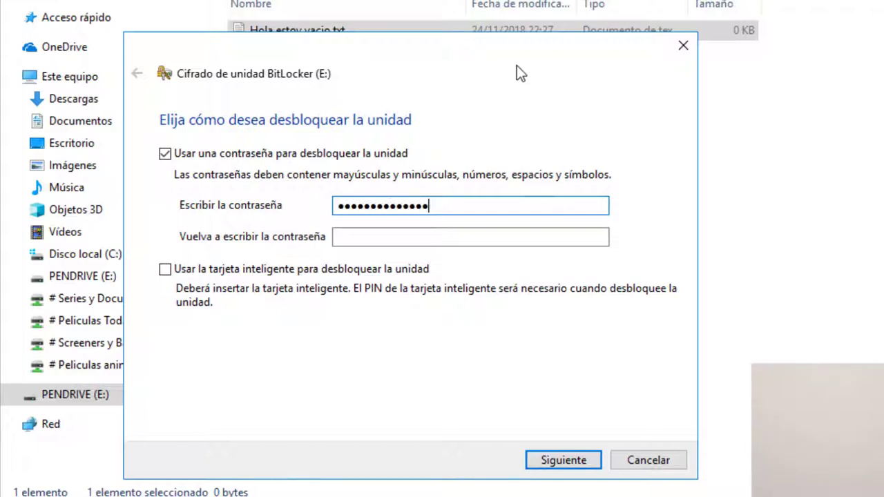
pyautogui.write('•')
pyautogui.click(395, 239)
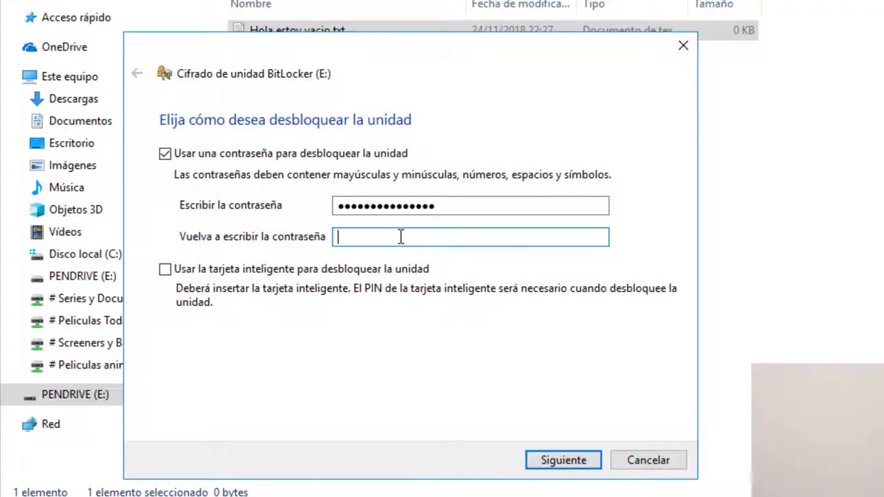
pyautogui.write('•••••••••••••••')
pyautogui.click(599, 462)
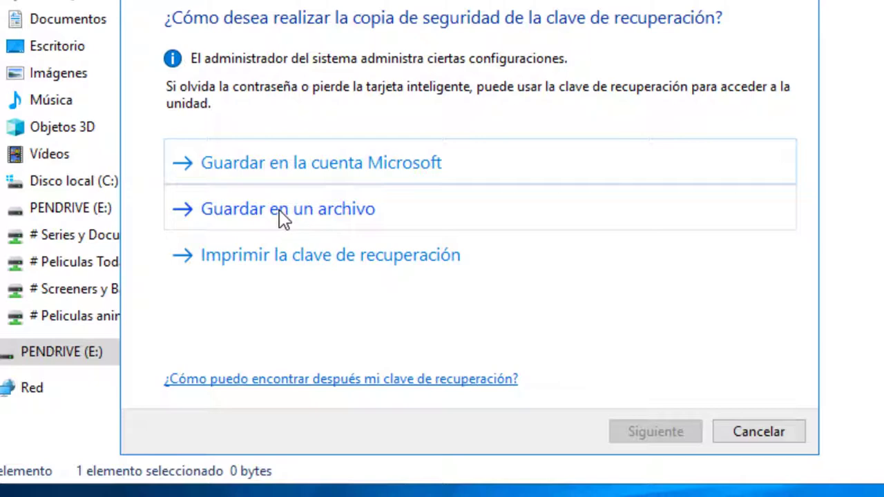
# Save the BitLocker recovery key as a text file in Escritorio under its suggested name and continue.
pyautogui.click(279, 209)
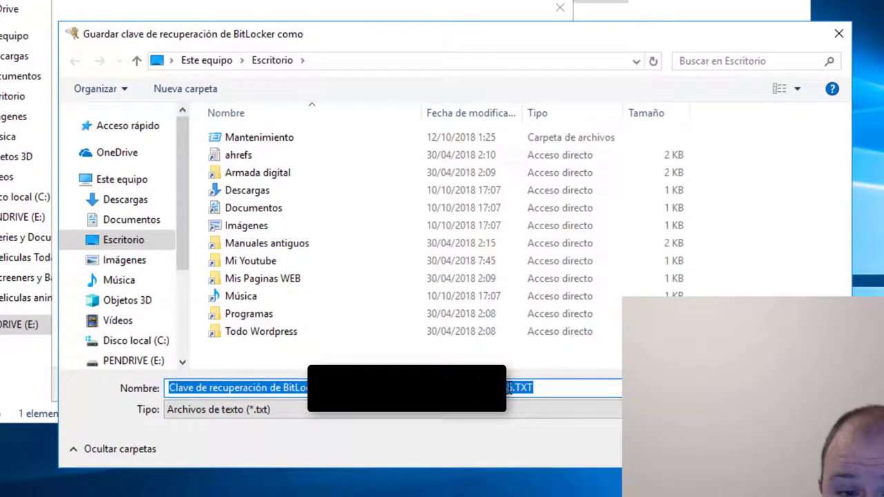
pyautogui.click(118, 242)
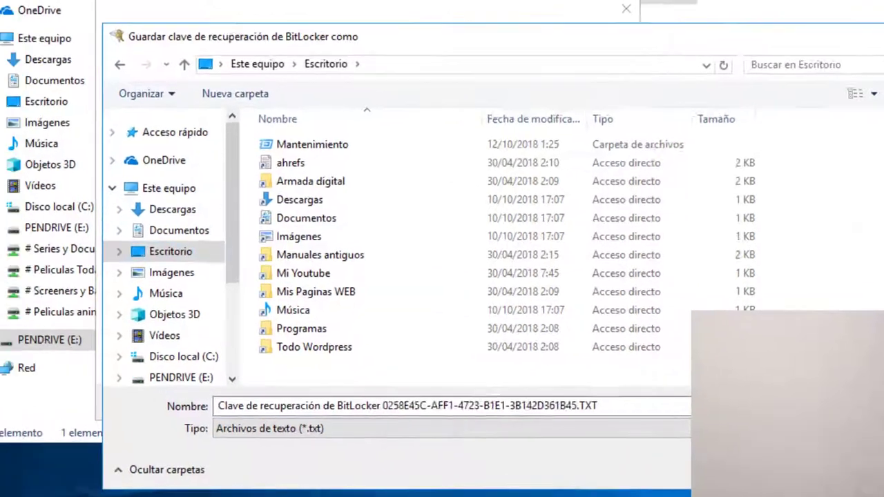
pyautogui.press('Return')
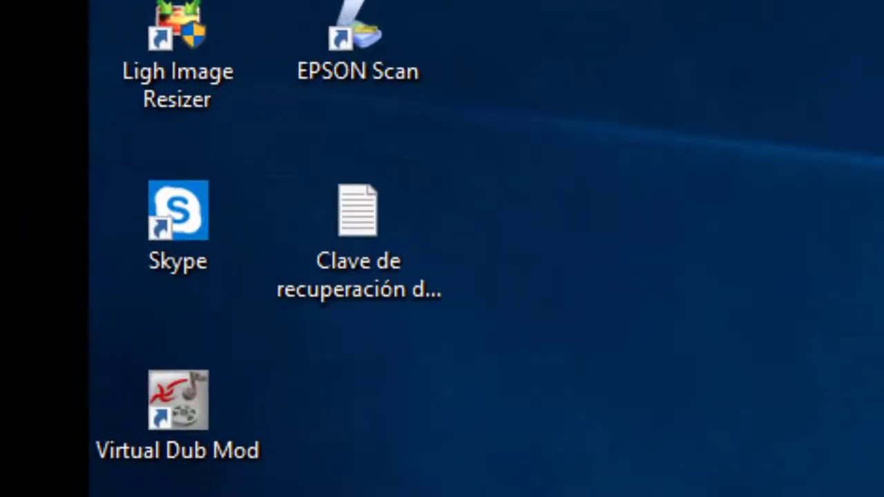
pyautogui.click(322, 247)
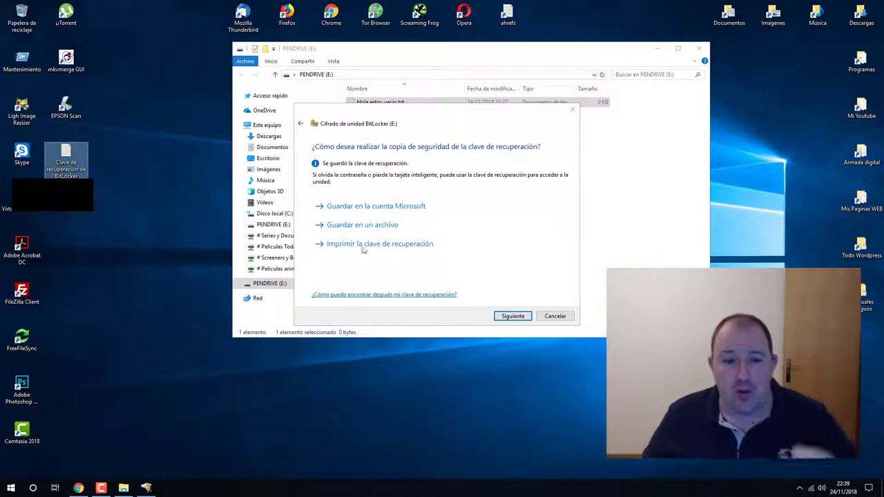
pyautogui.click(516, 317)
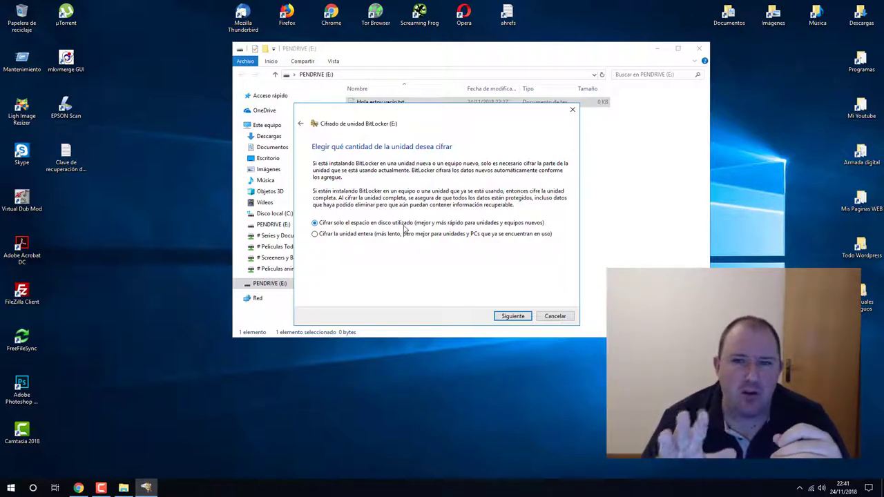
# Choose to encrypt the entire drive (Cifrar la unidad entera) and use the Modo Compatible encryption mode.
pyautogui.click(315, 235)
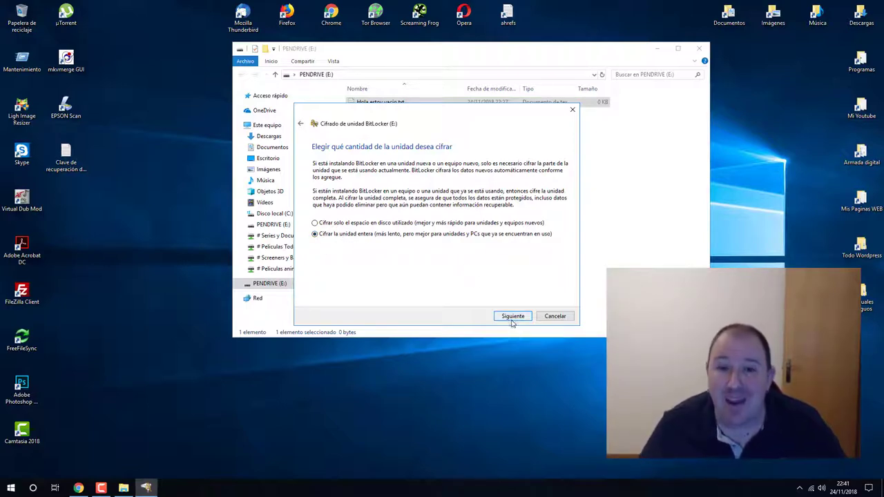
pyautogui.click(513, 317)
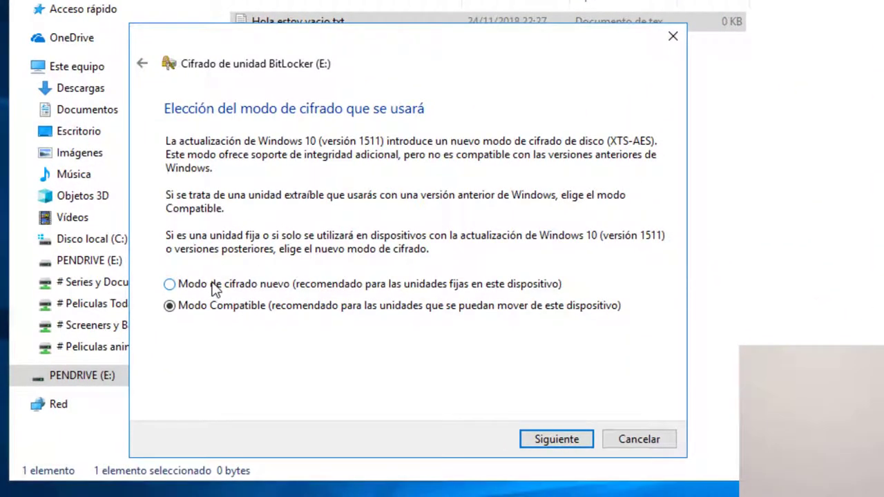
pyautogui.click(215, 286)
pyautogui.click(227, 314)
pyautogui.click(559, 444)
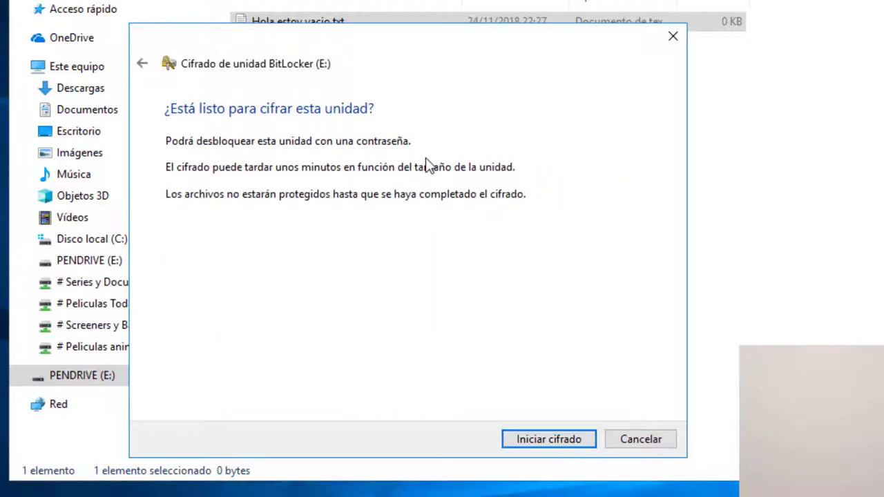
# Start encrypting the drive, close the File Explorer window, and dismiss the completion dialog.
pyautogui.click(552, 446)
pyautogui.click(698, 47)
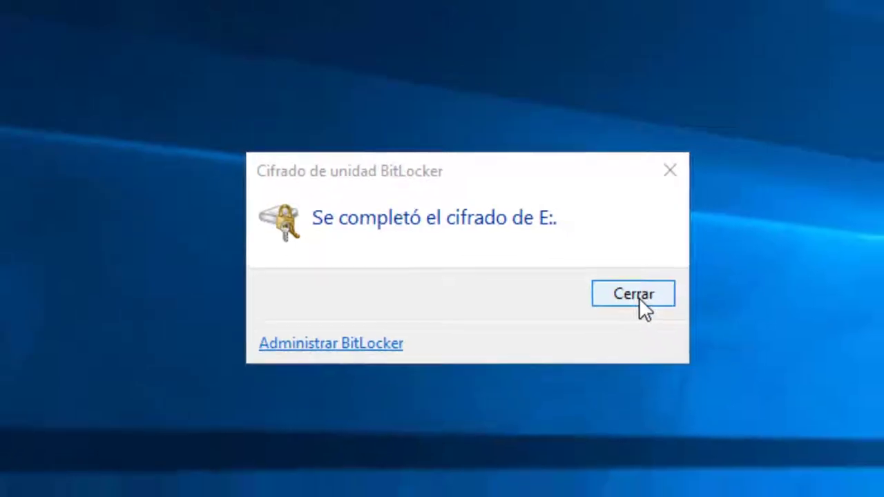
pyautogui.click(653, 304)
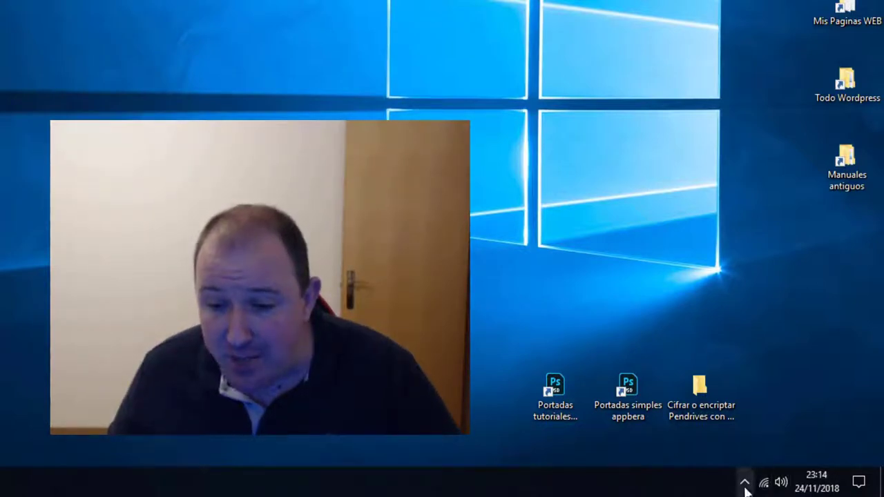
# Safely eject the encrypted DataTraveler 3.0 USB drive.
pyautogui.click(744, 484)
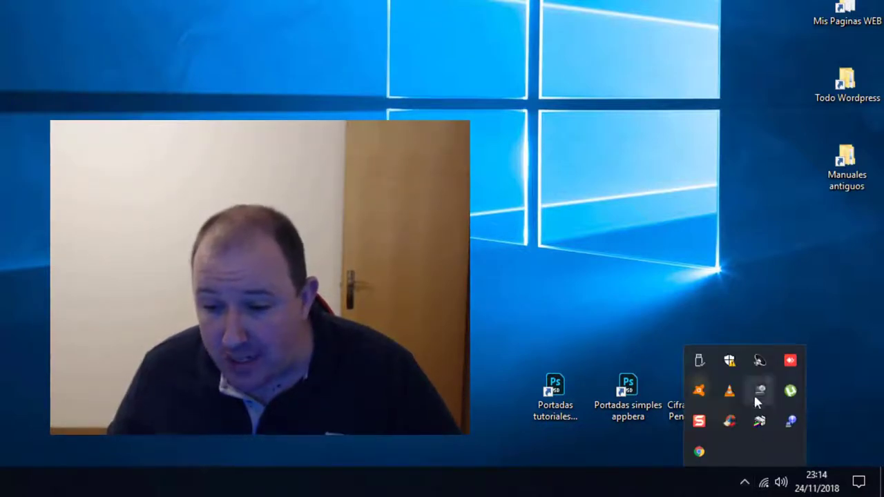
pyautogui.click(699, 360)
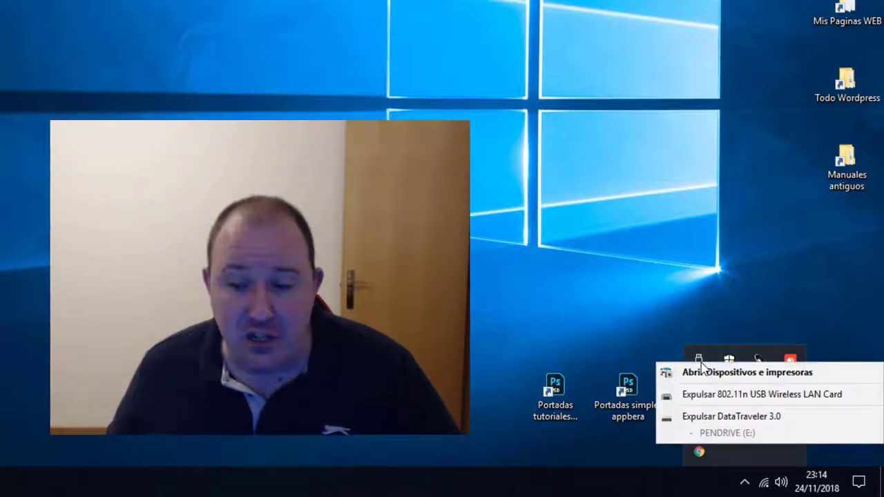
pyautogui.click(737, 418)
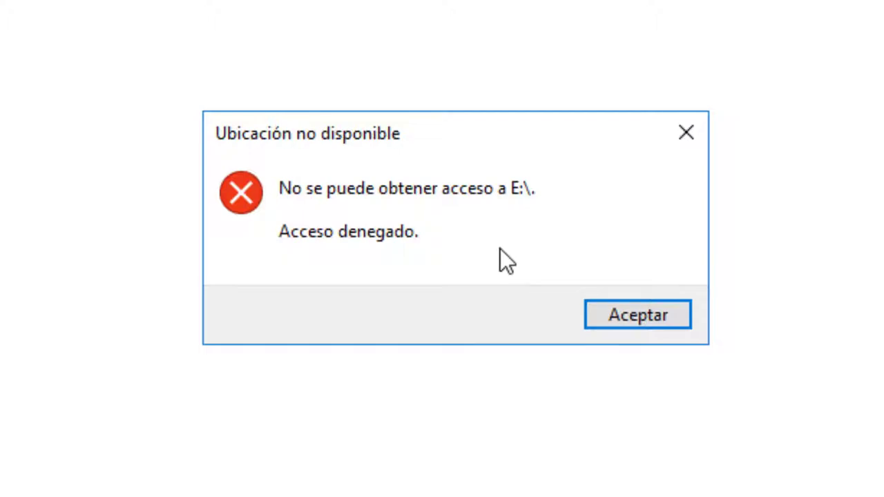
# Dismiss the access error, open Unidad USB (E:) from File Explorer, and unlock it with the BitLocker password.
pyautogui.click(629, 317)
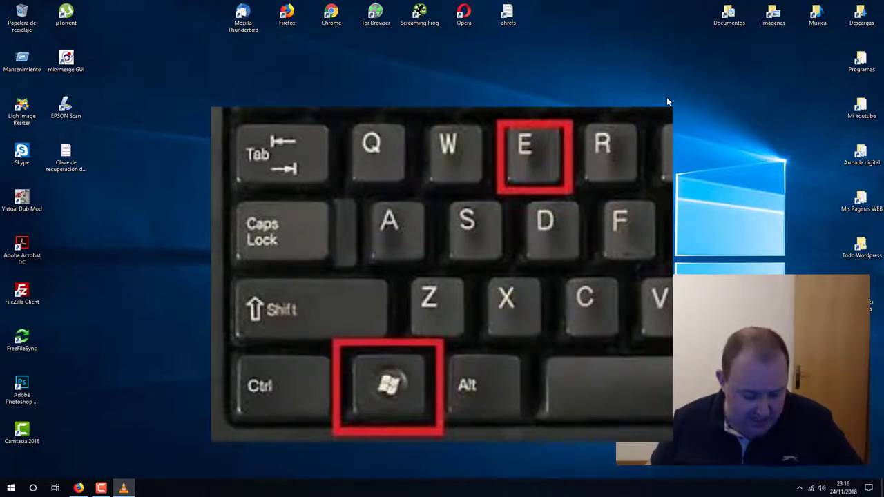
pyautogui.press('super+e')
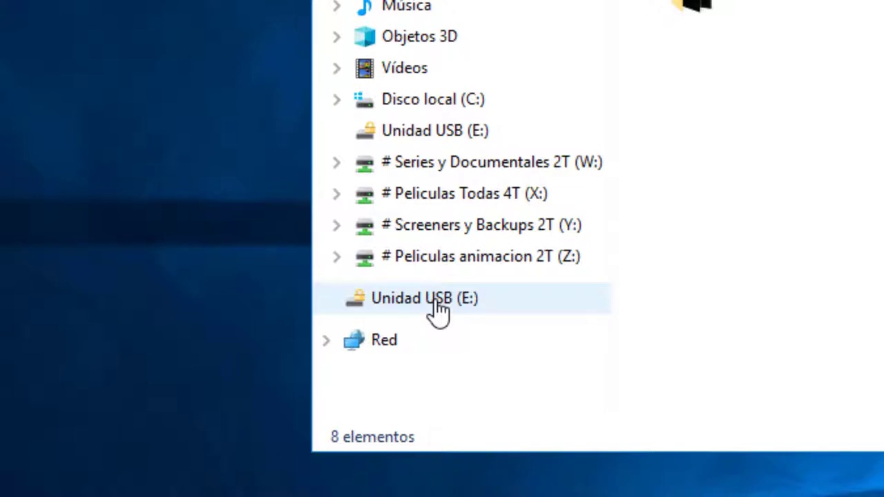
pyautogui.click(437, 301)
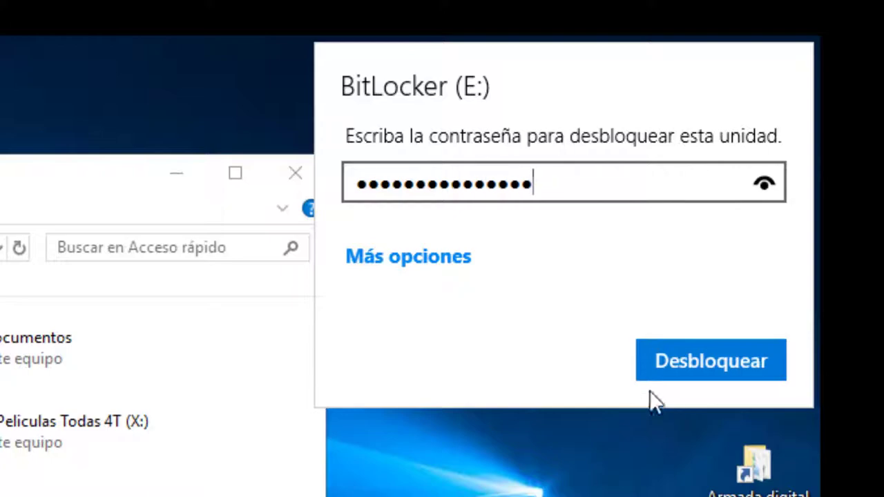
pyautogui.click(712, 353)
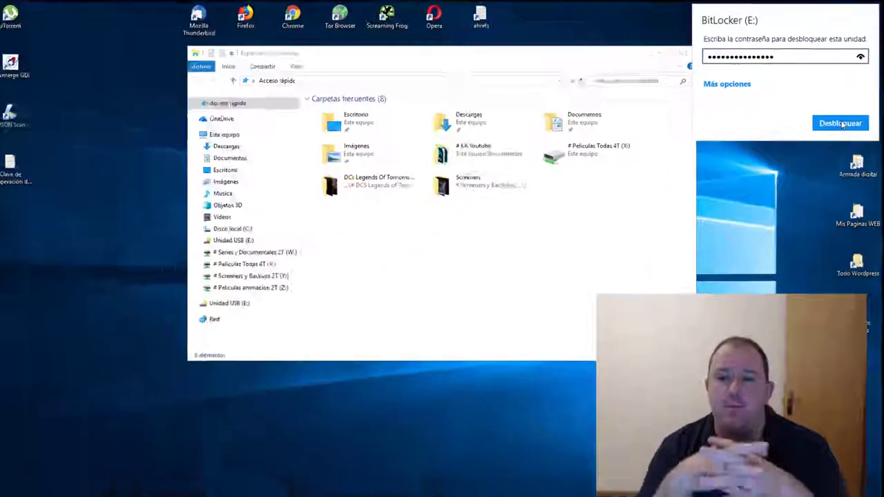
pyautogui.click(841, 124)
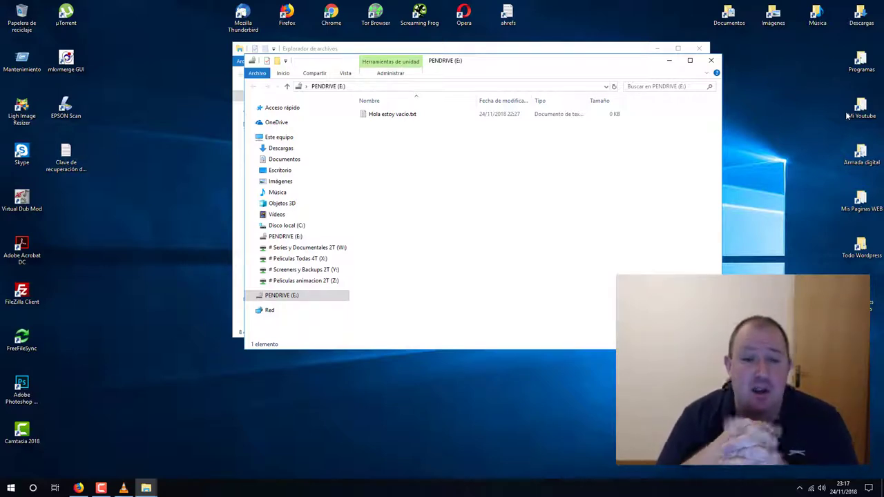
# Close both File Explorer windows and safely eject the unlocked DataTraveler 3.0 drive.
pyautogui.click(710, 62)
pyautogui.click(698, 49)
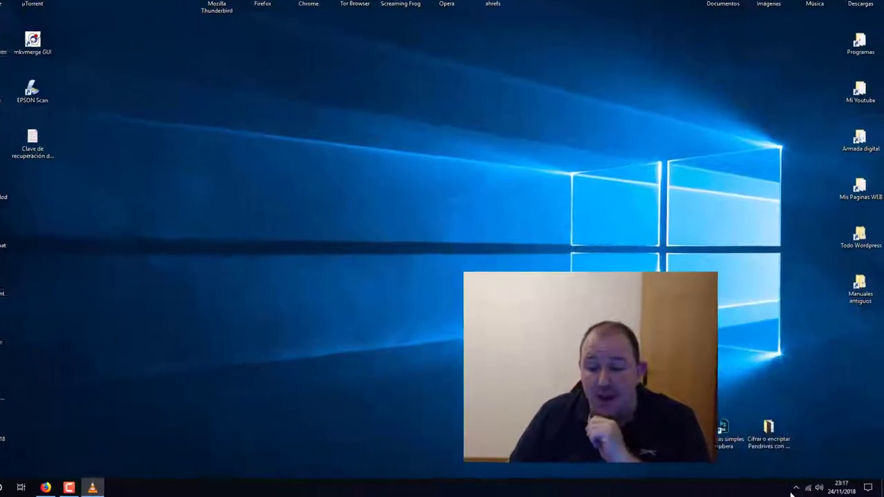
pyautogui.click(796, 487)
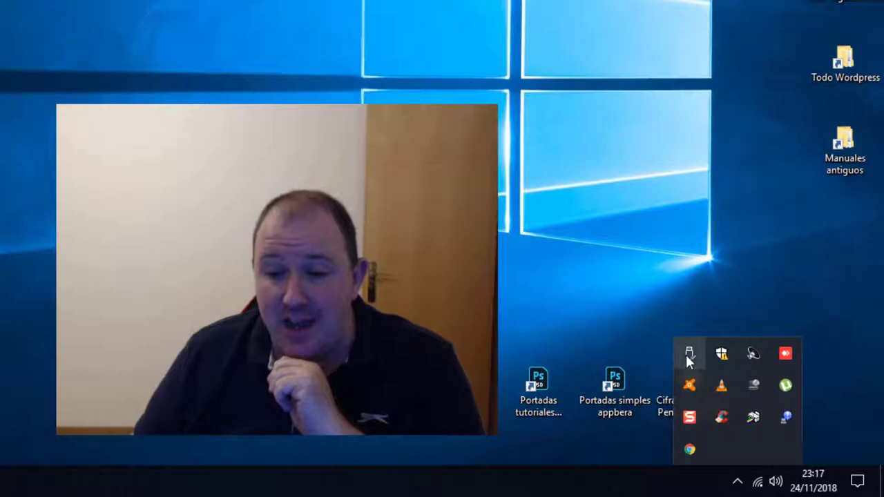
pyautogui.click(689, 355)
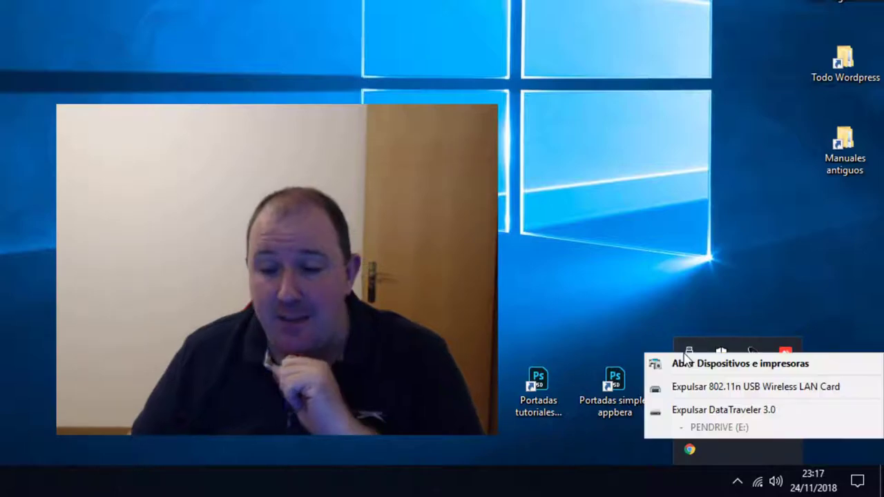
pyautogui.click(711, 410)
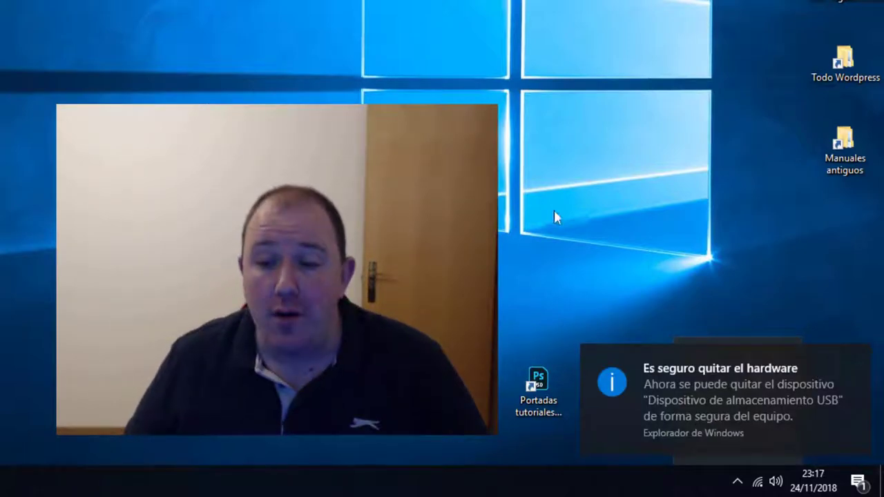